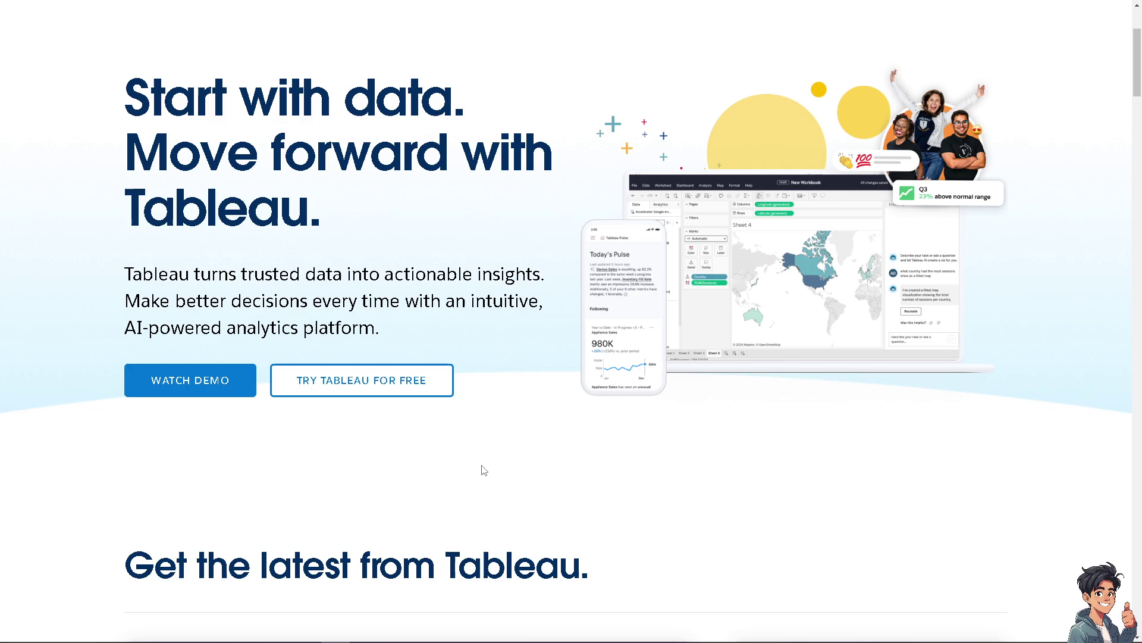
- Open the Tableau free-trial signup form from the homepage
left_click(394, 381)
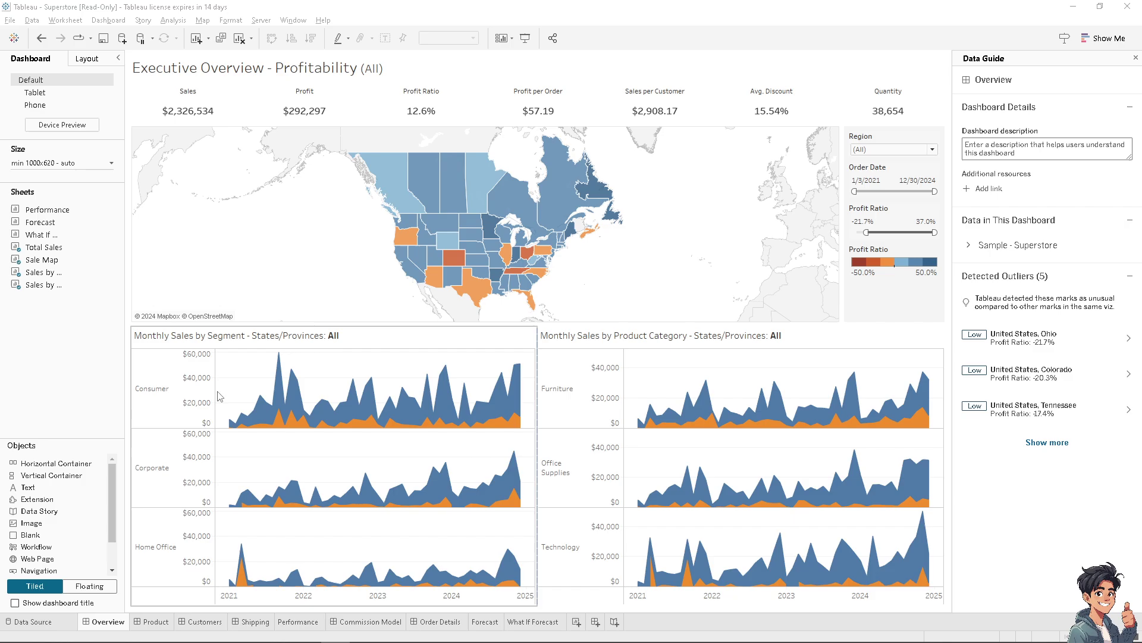
- Read the tooltips on the Executive Overview dashboard's map and monthly sales charts
mouse_move(411, 394)
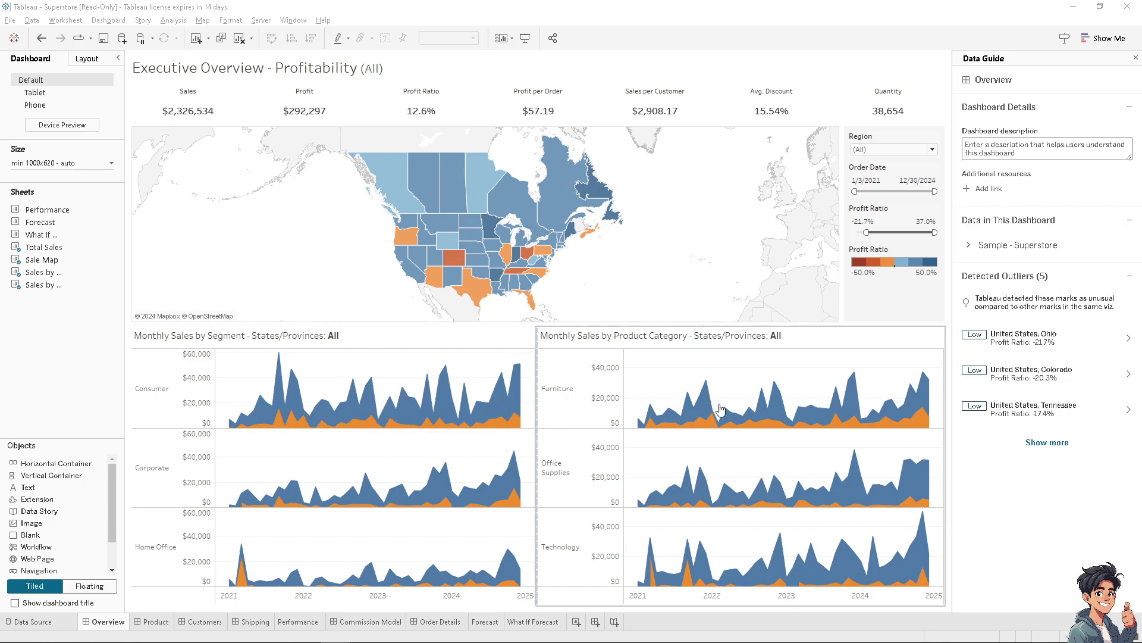
mouse_move(712, 414)
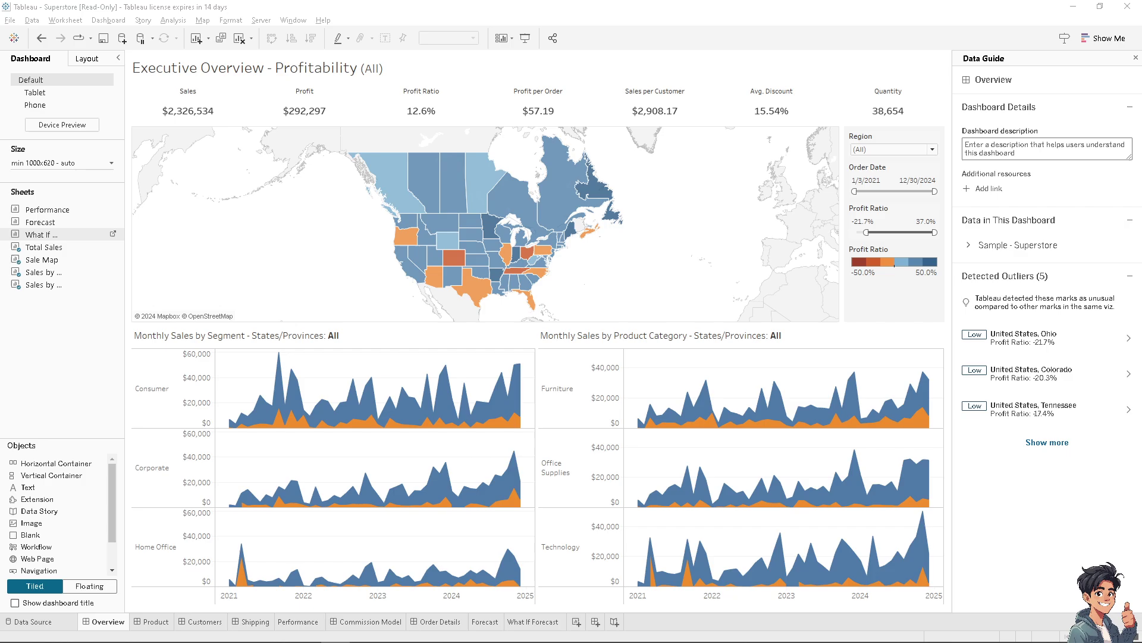
- Switch to the Performance worksheet and browse the Data pane fields, including Location
left_click(301, 623)
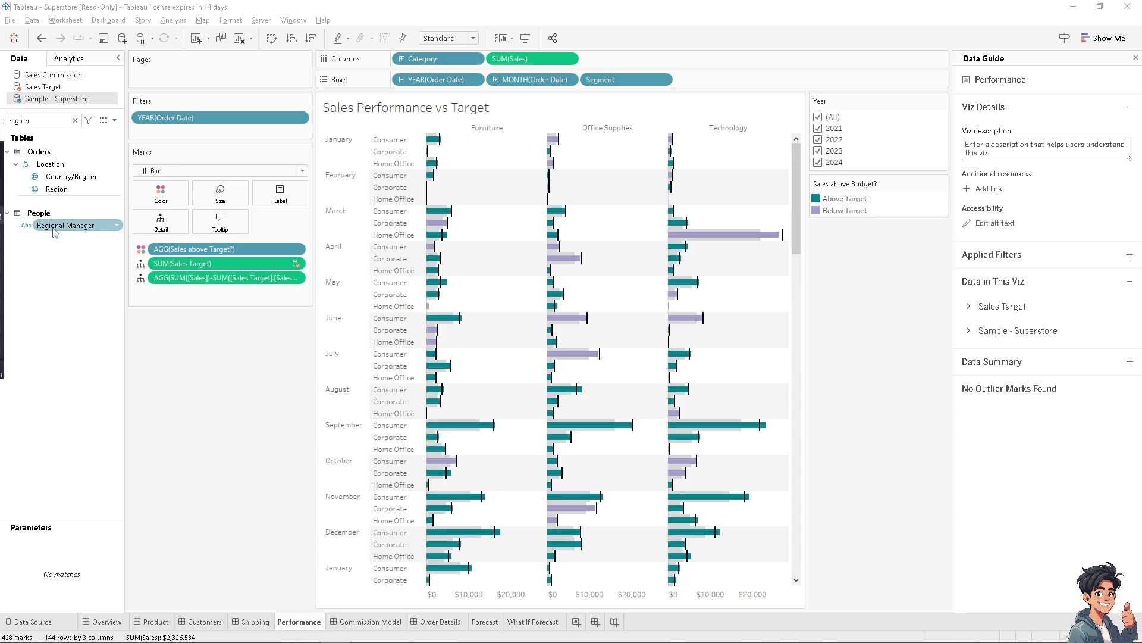
left_click(74, 121)
left_click(50, 122)
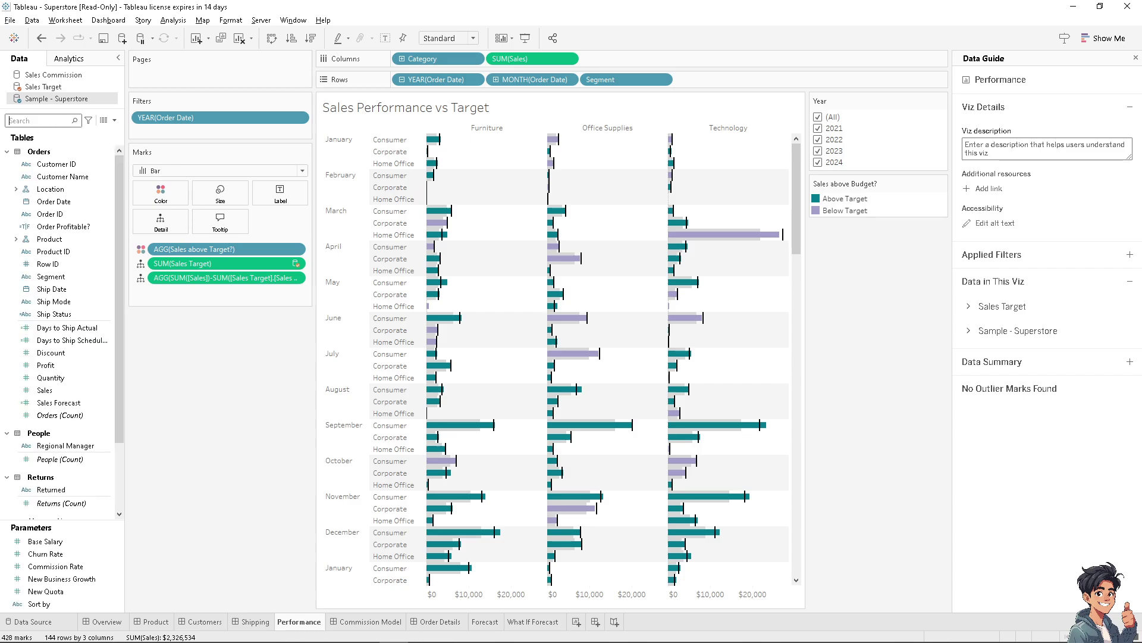
left_click(51, 189)
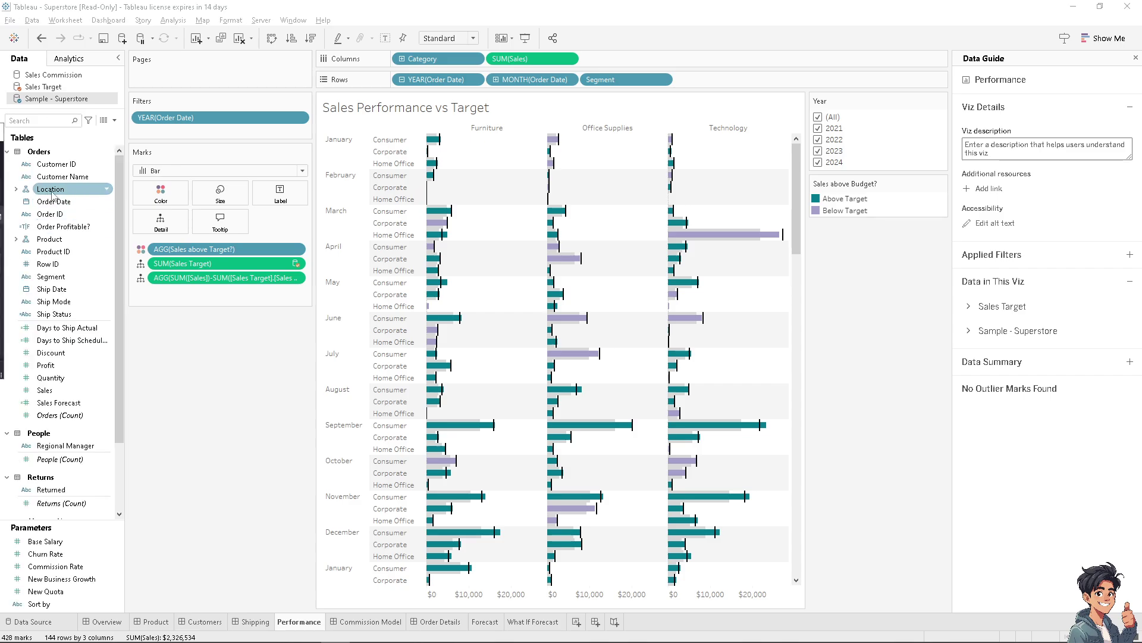
left_click(57, 120)
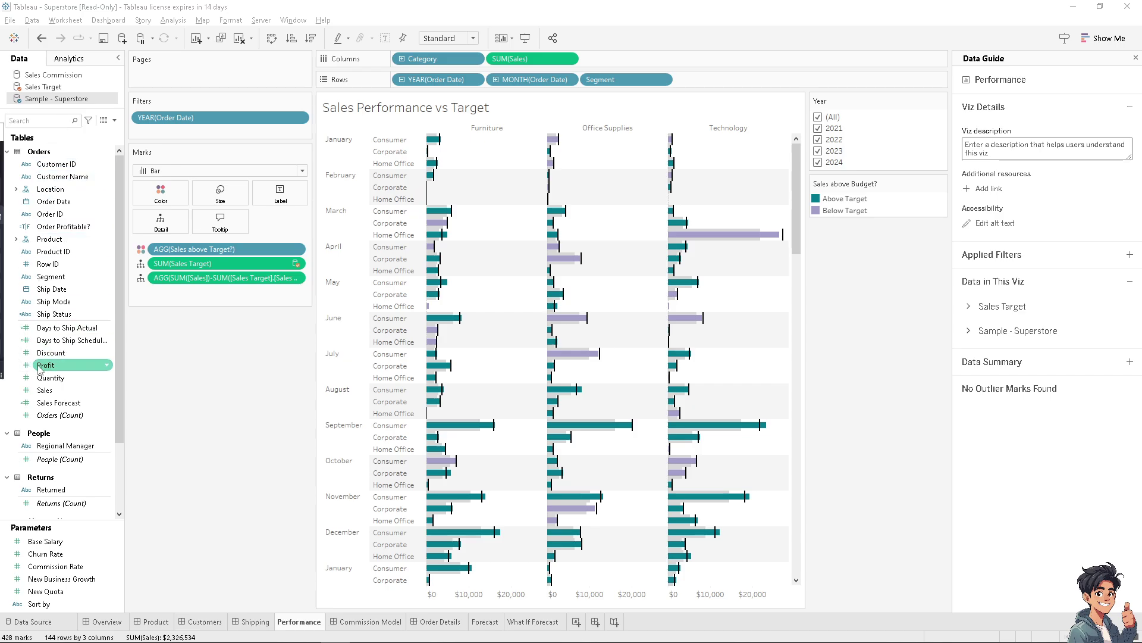
scroll(66, 416, "down", 1)
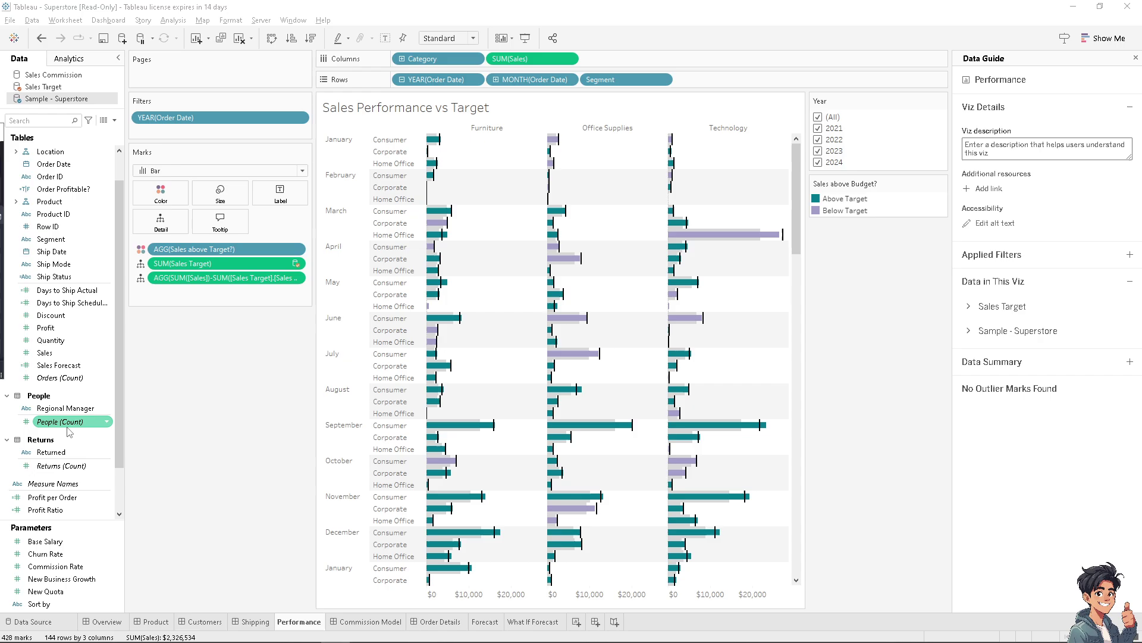
scroll(68, 431, "down", 2)
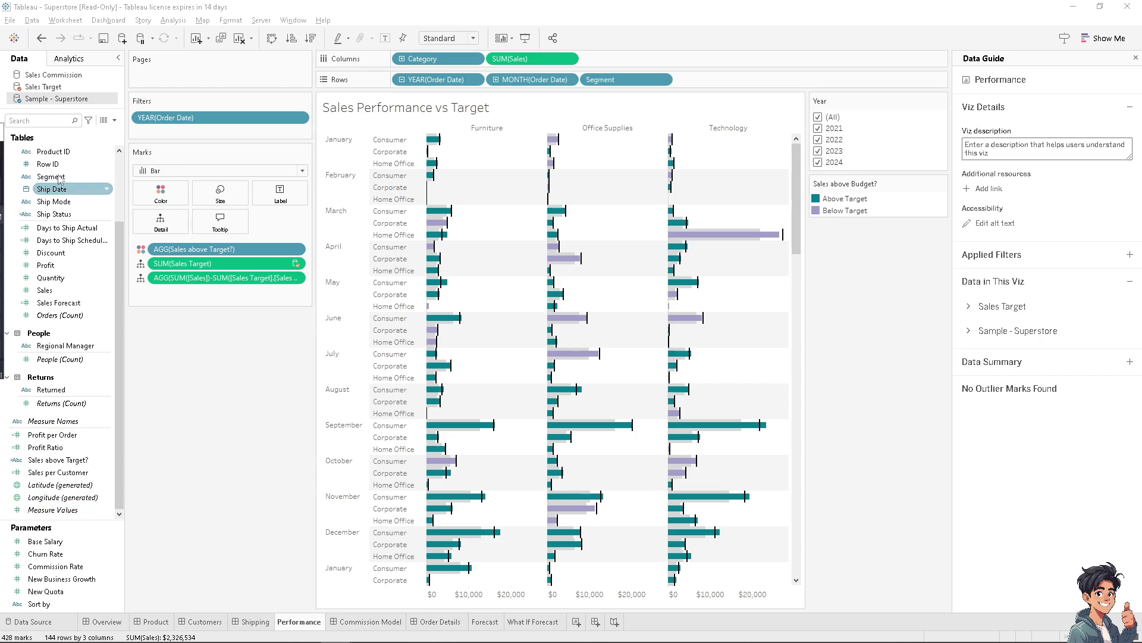
- Search the Data pane for 'Regi' and select the Region field
left_click(42, 121)
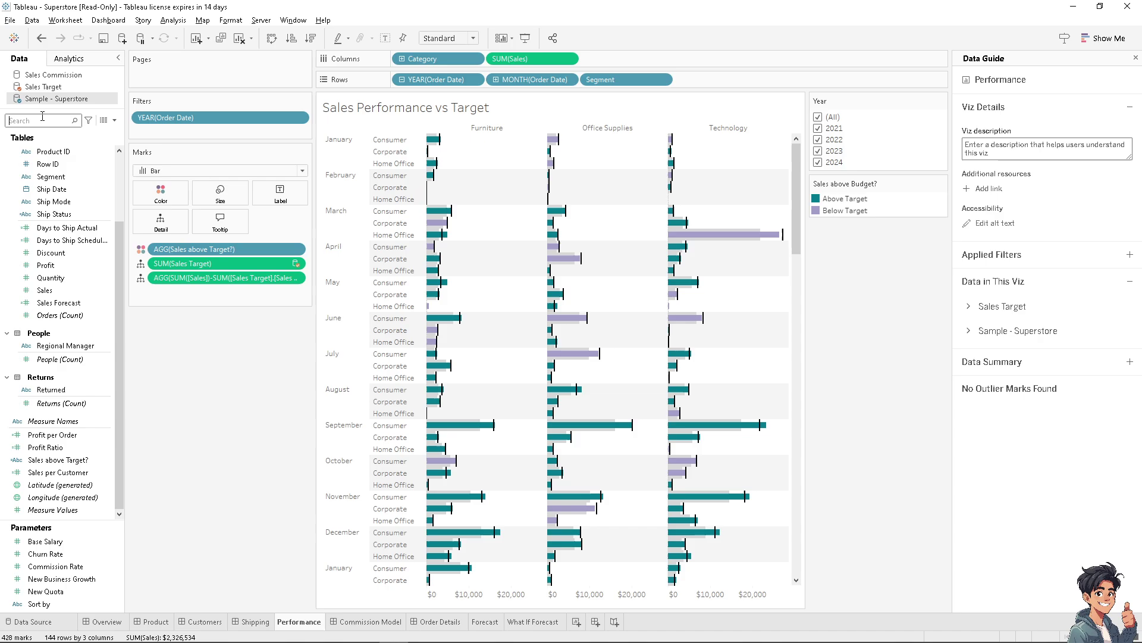
type("Regi")
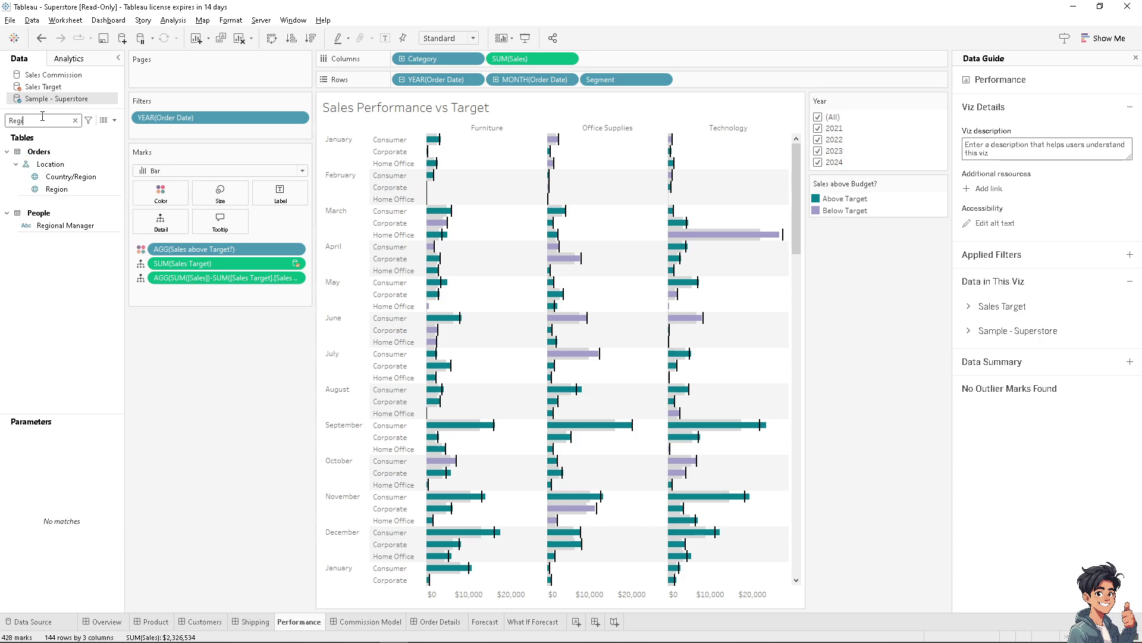
left_click(58, 190)
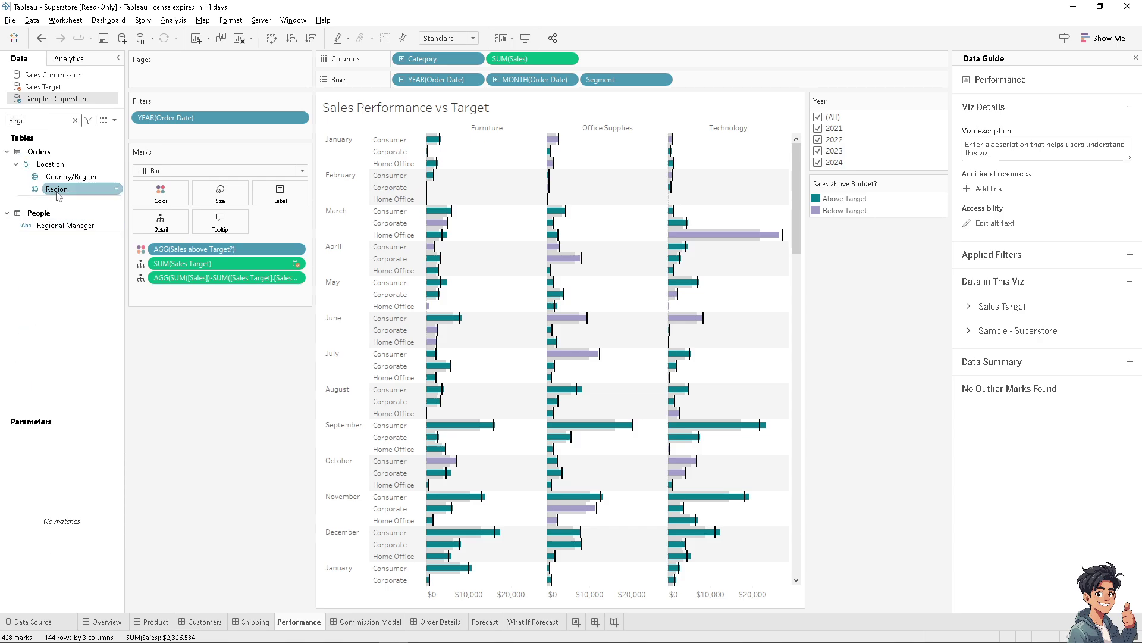
left_click(61, 194)
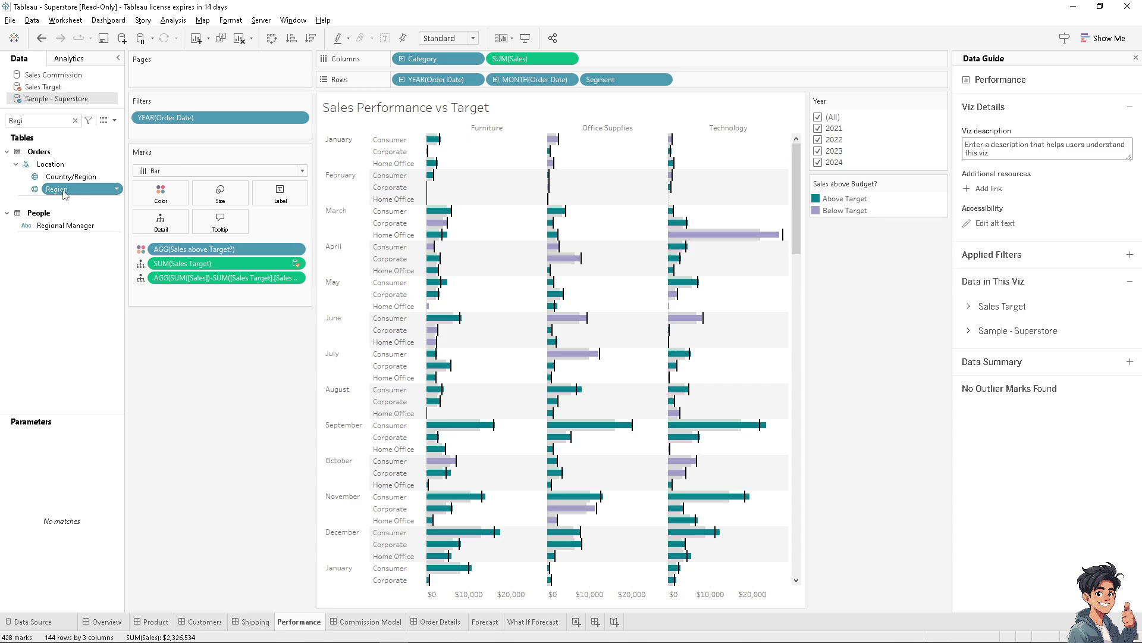
- Add Region to the Filters shelf and try the South, West and custom-list options
left_click_drag(63, 195, 173, 132)
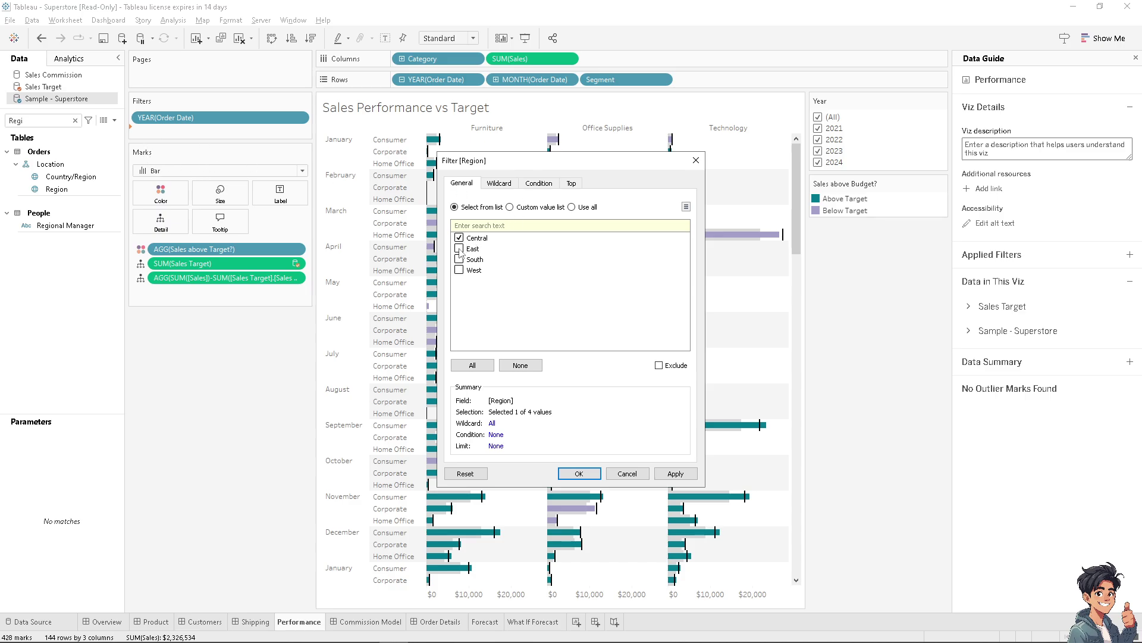
left_click(459, 259)
left_click(459, 270)
left_click(510, 206)
left_click(571, 205)
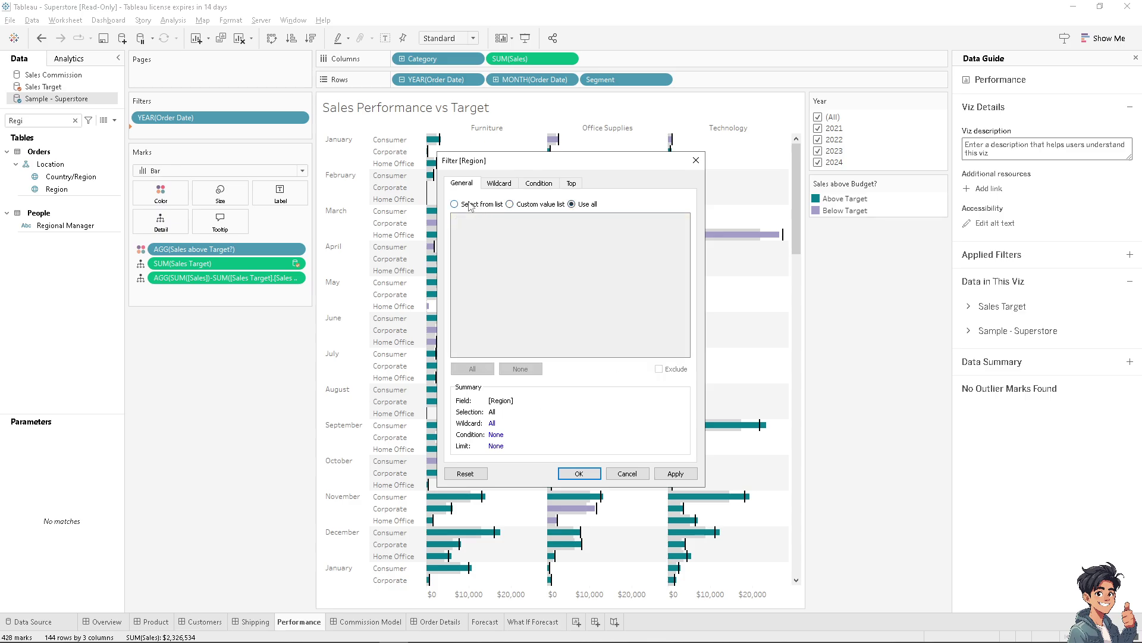
left_click(454, 207)
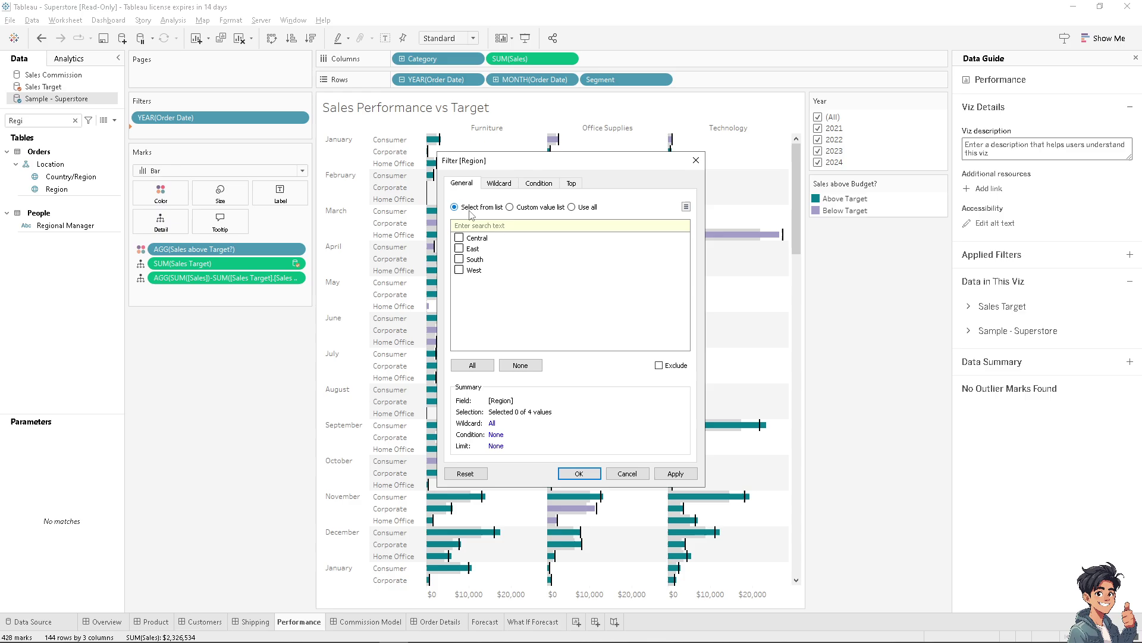
- Review the Wildcard, Condition and Top options, then apply the Region filter with no regions selected
left_click(499, 184)
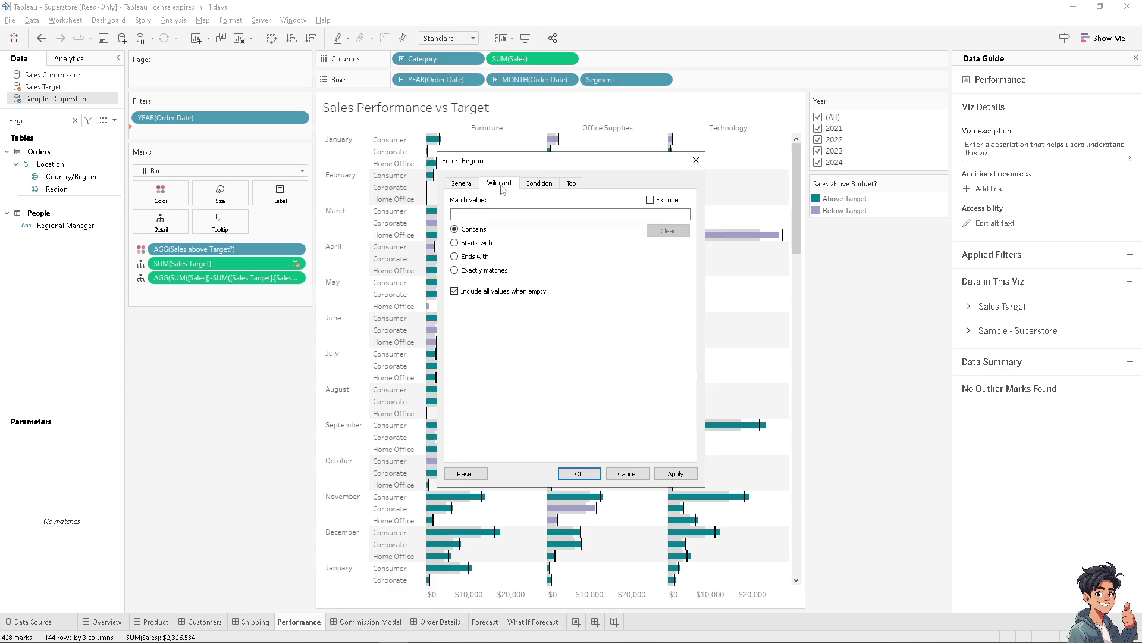
left_click(539, 184)
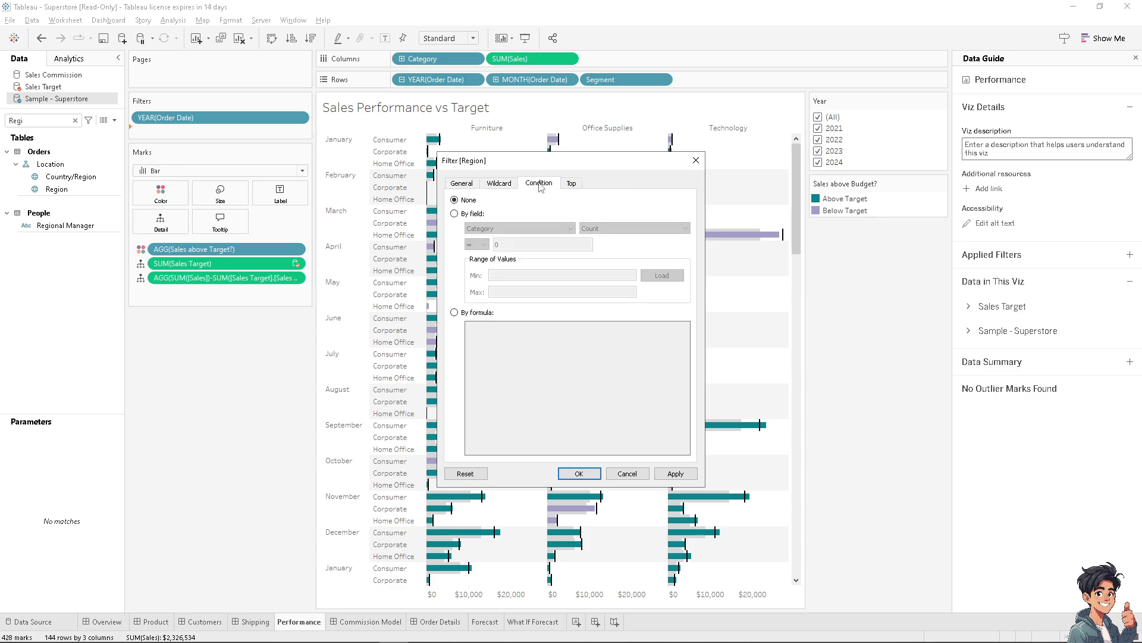
left_click(571, 183)
left_click(467, 184)
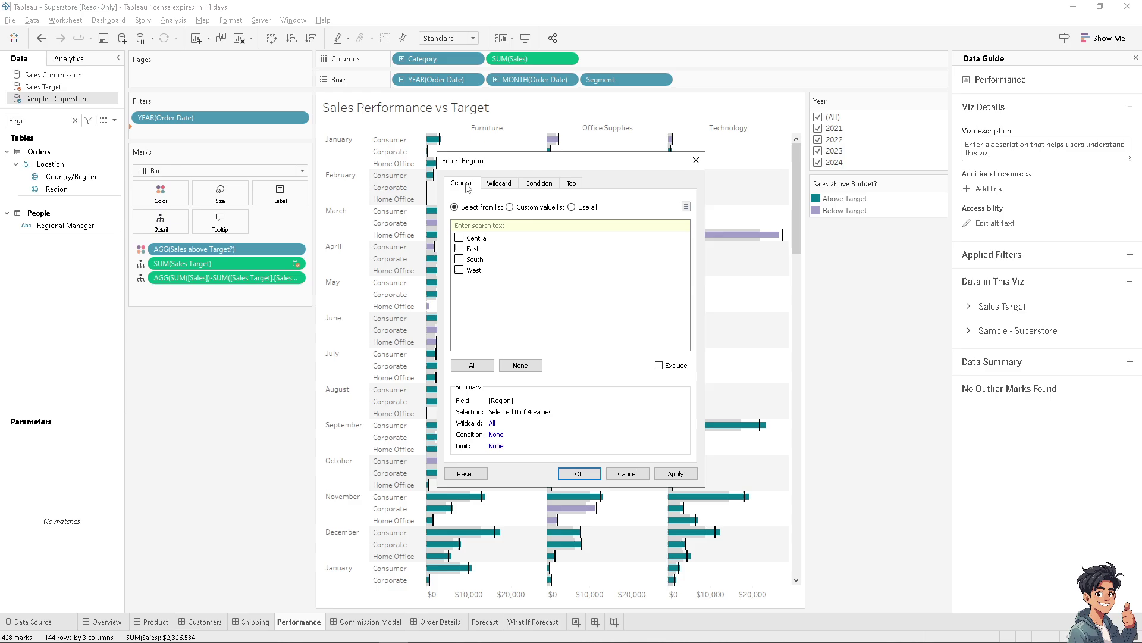
left_click(675, 474)
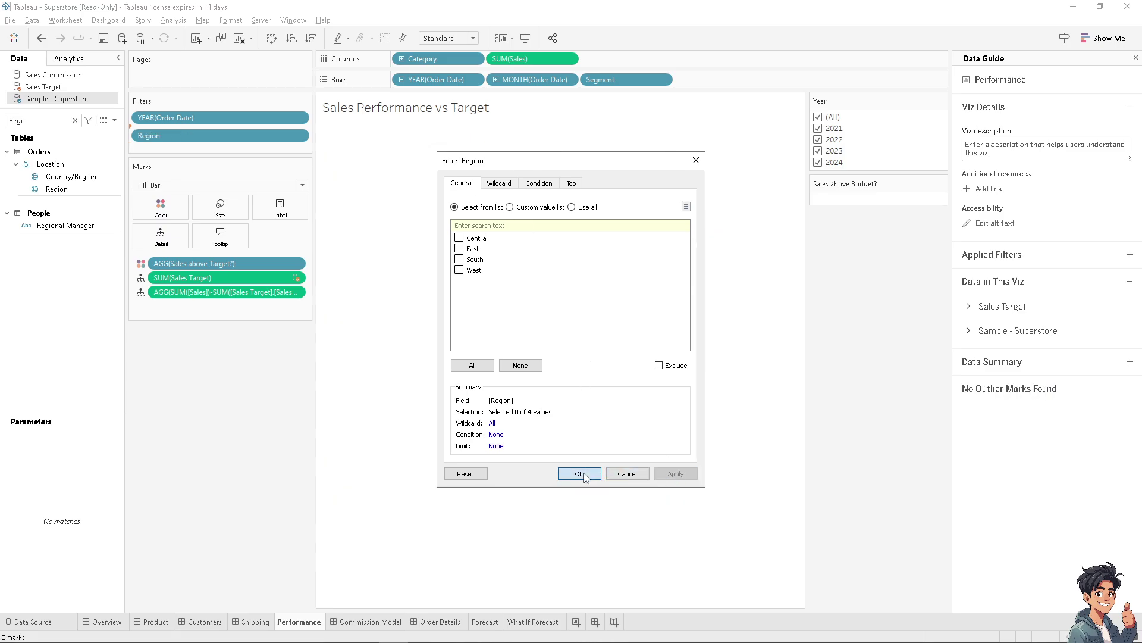
left_click(579, 473)
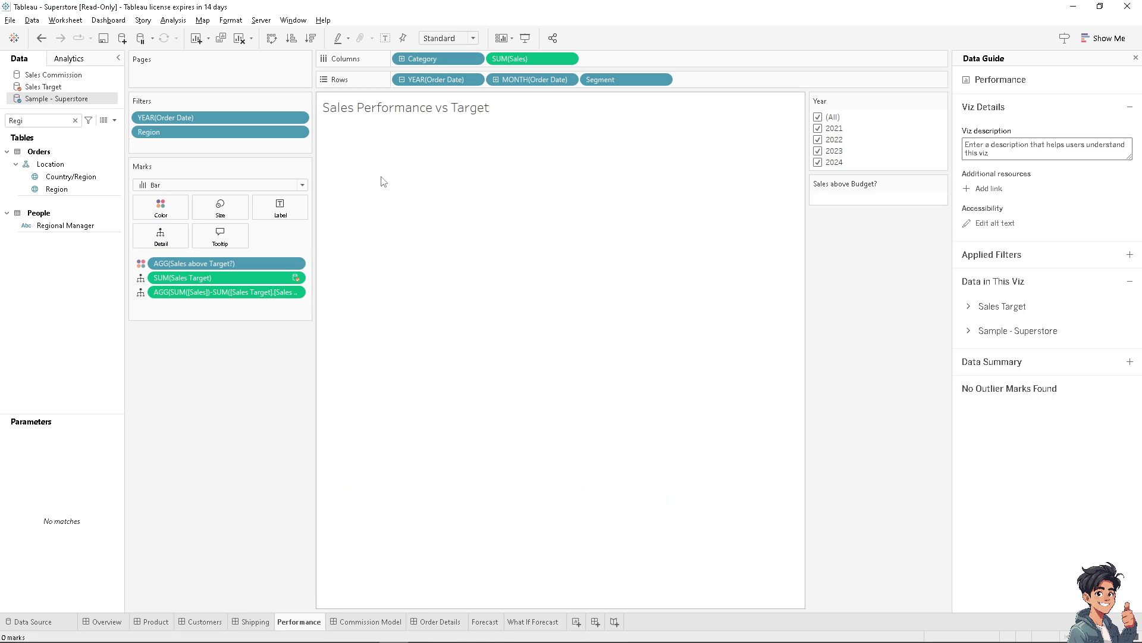
- Show the Region filter card beside the view via Show Filter
left_click(299, 132)
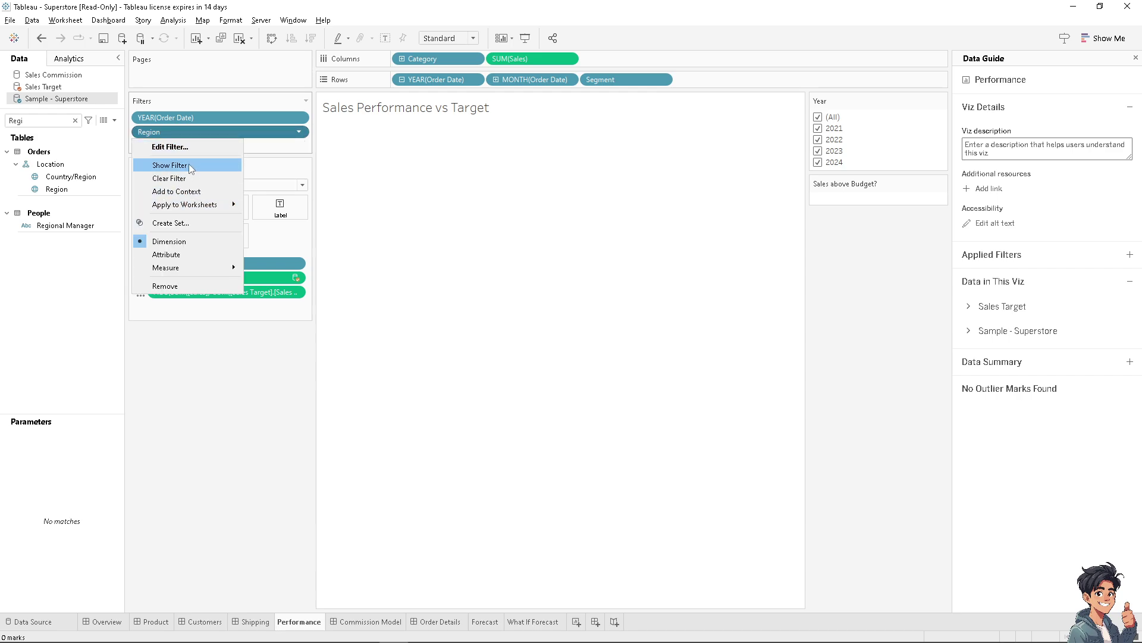
left_click(190, 168)
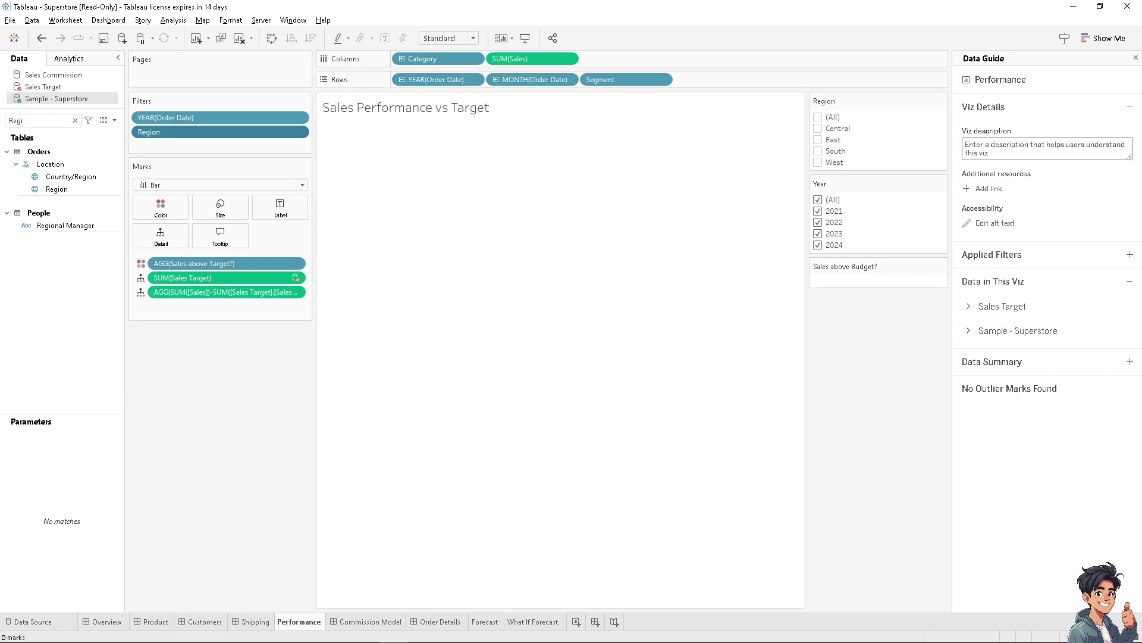
left_click(304, 135)
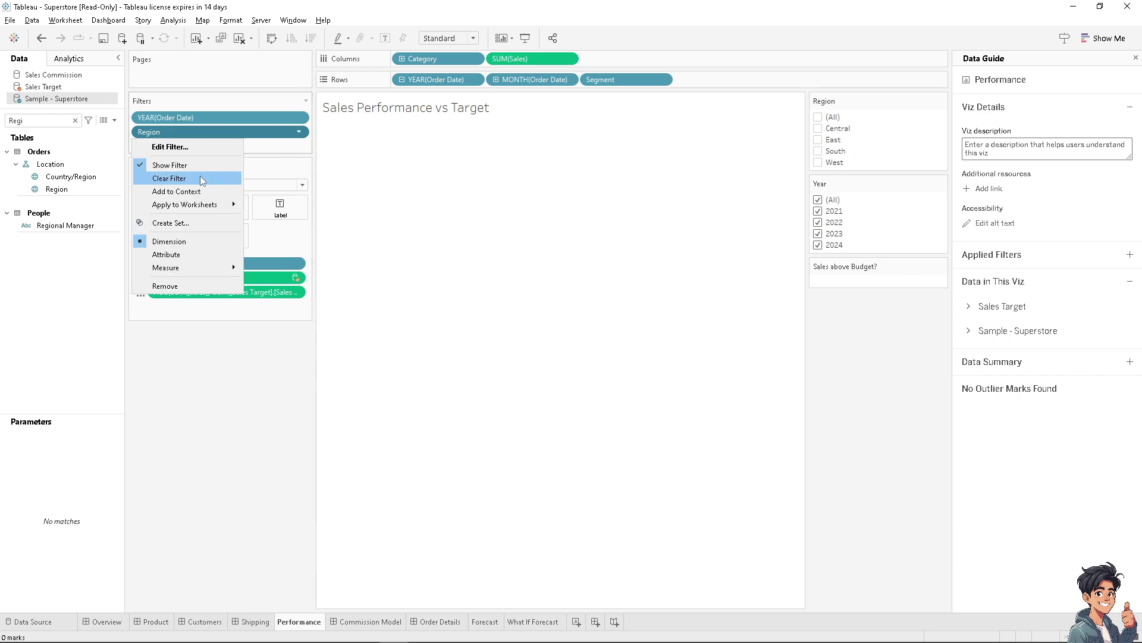
mouse_move(207, 208)
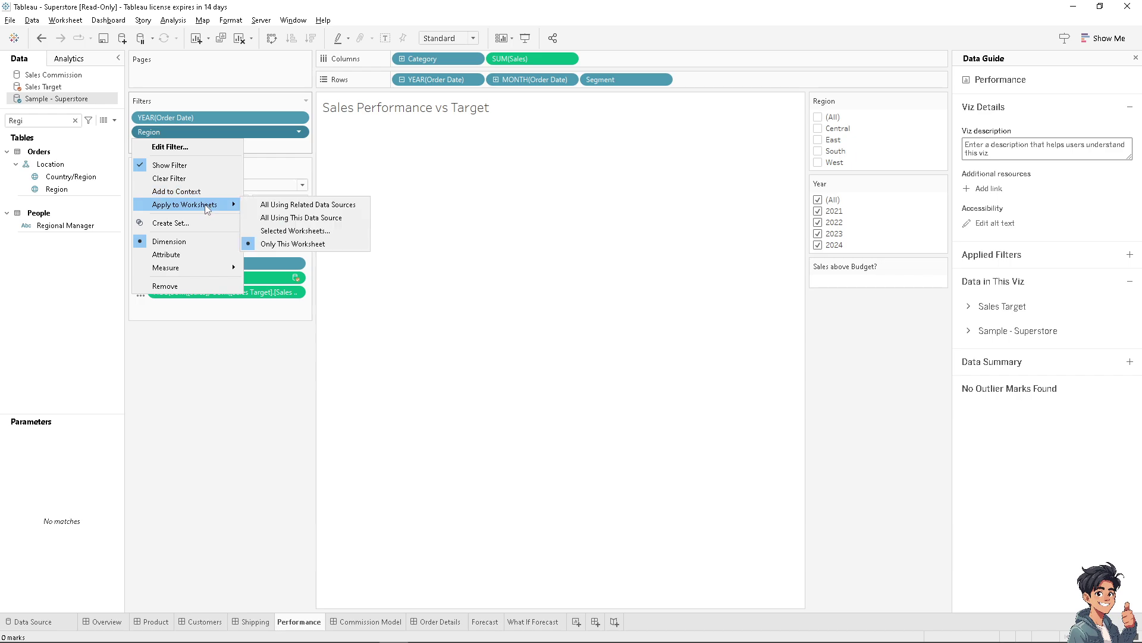
- Toggle the Year card's (All) checkbox, leaving every year unchecked
left_click(818, 200)
left_click(819, 200)
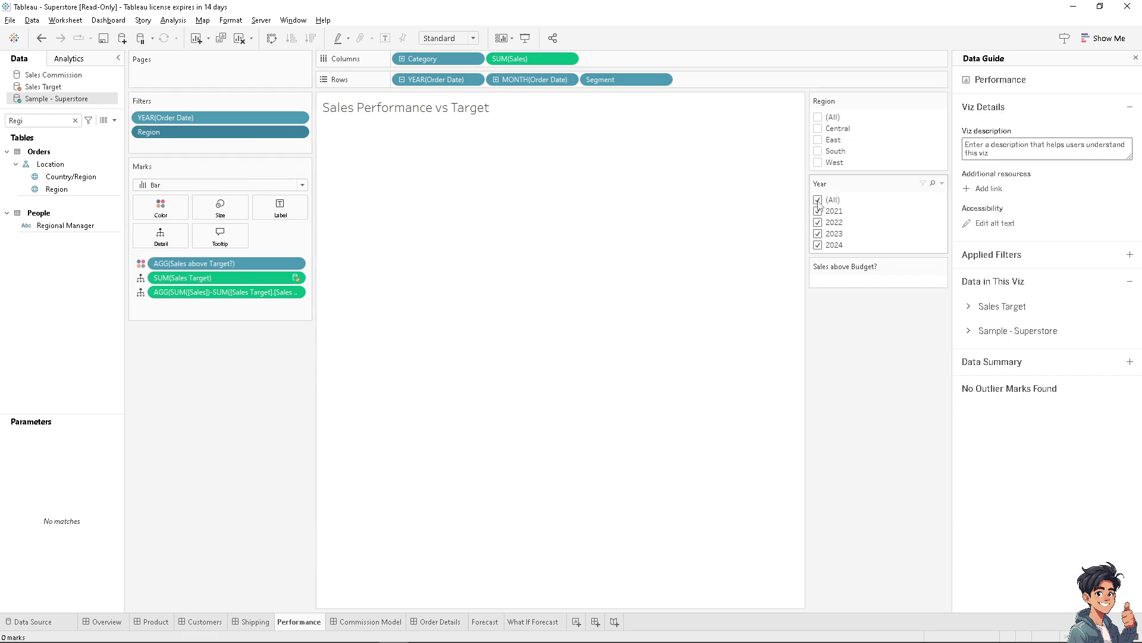
left_click(818, 200)
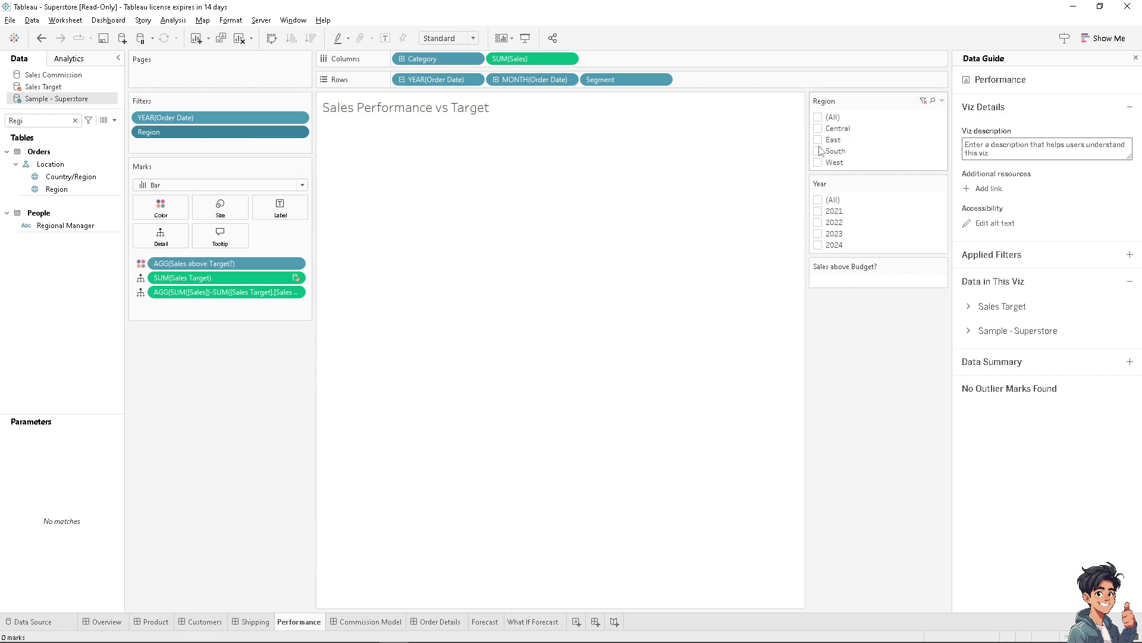
- Clear the YEAR(Order Date) filter so 2021–2024 are all included
left_click(819, 201)
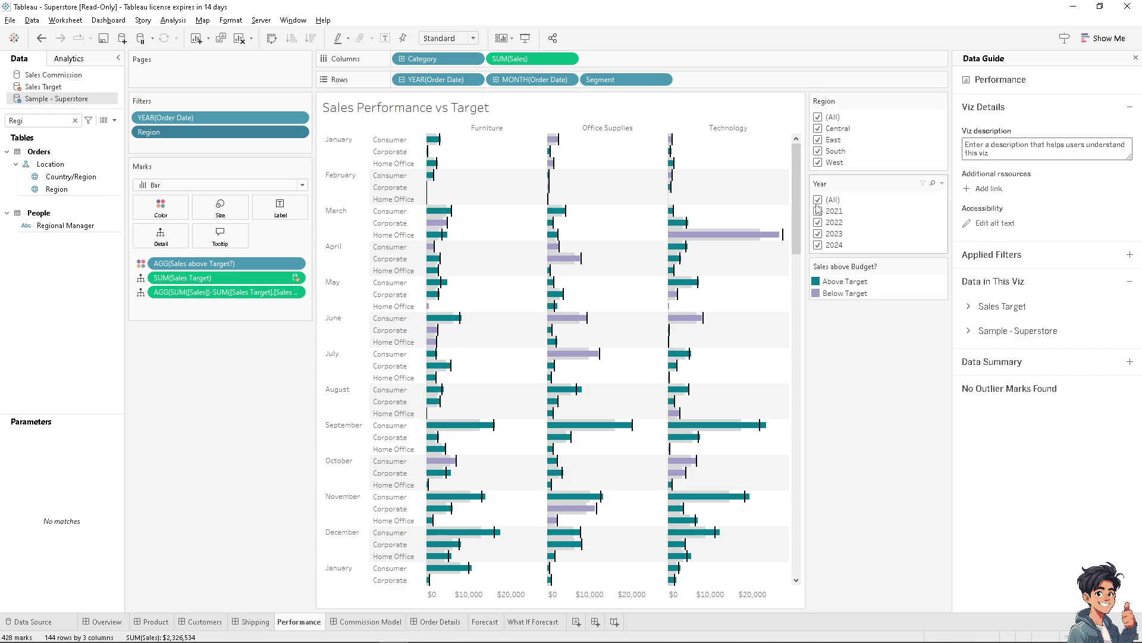
left_click(819, 201)
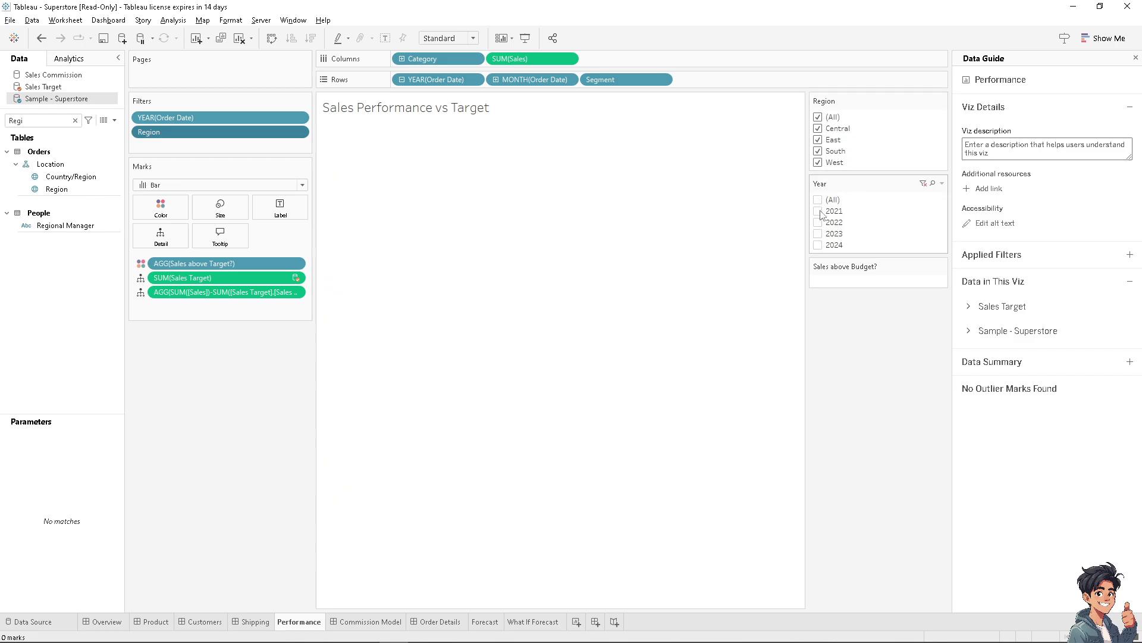
left_click(298, 117)
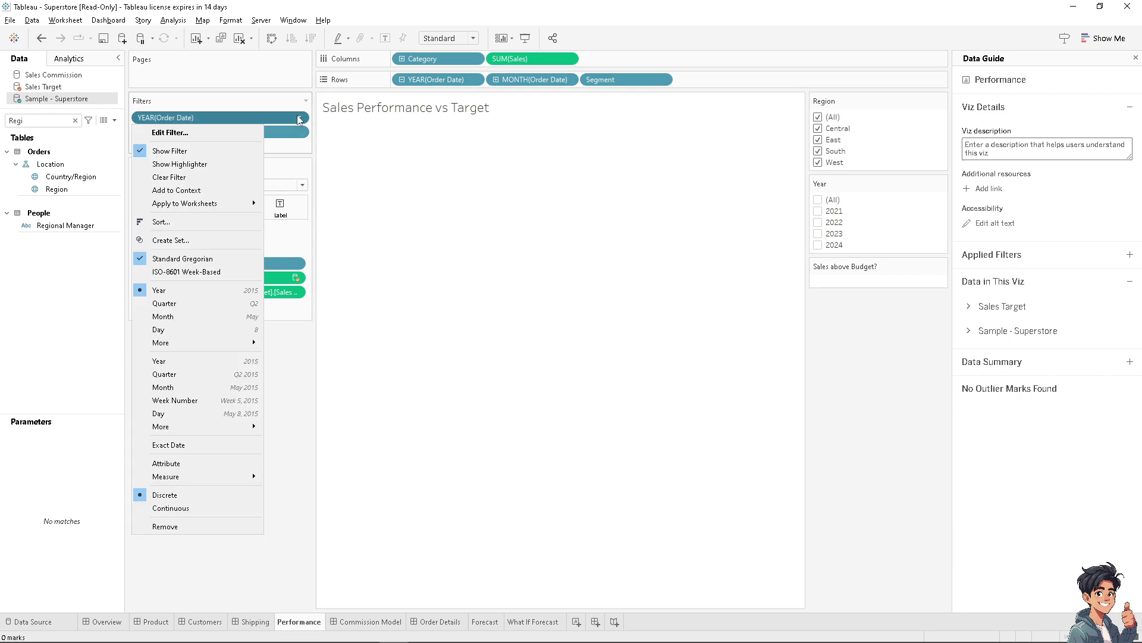
left_click(188, 177)
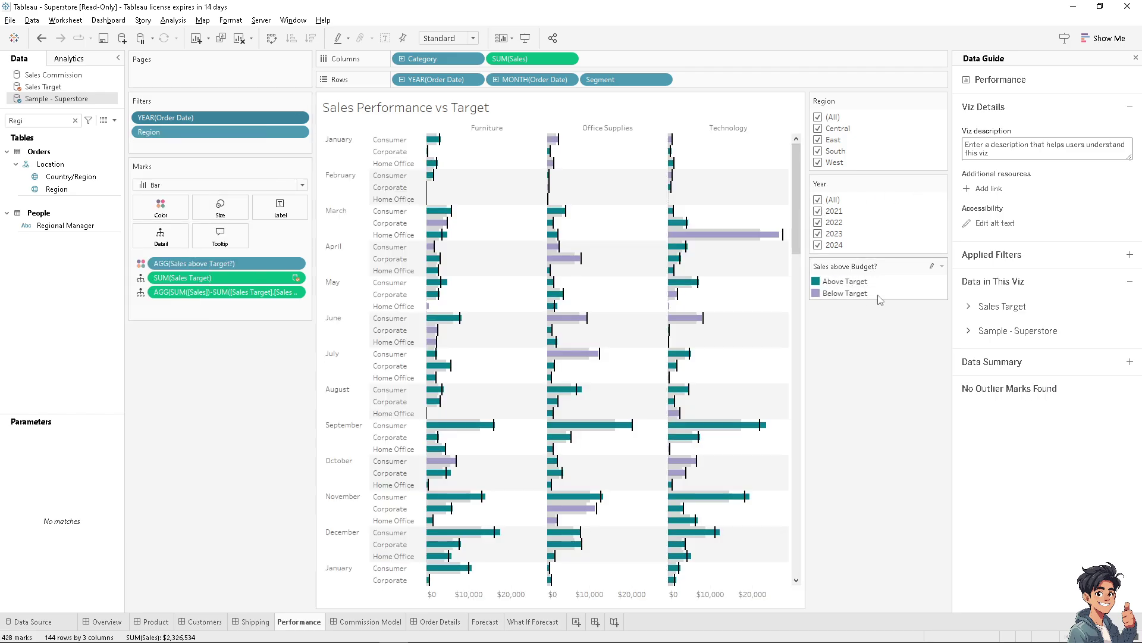
left_click(941, 266)
left_click(868, 280)
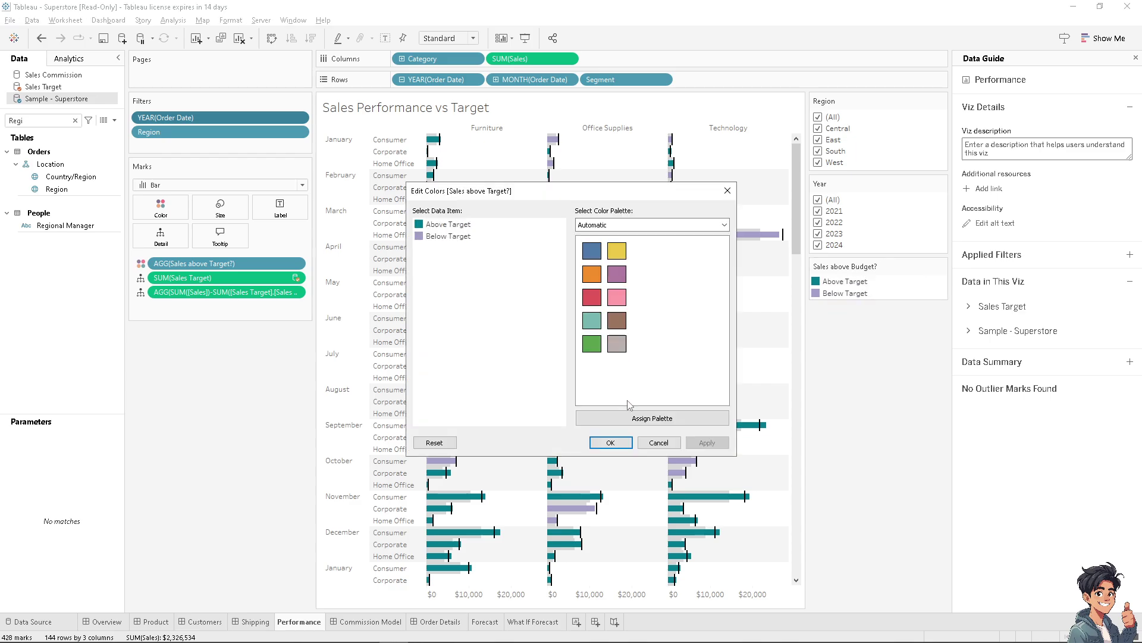
left_click(613, 445)
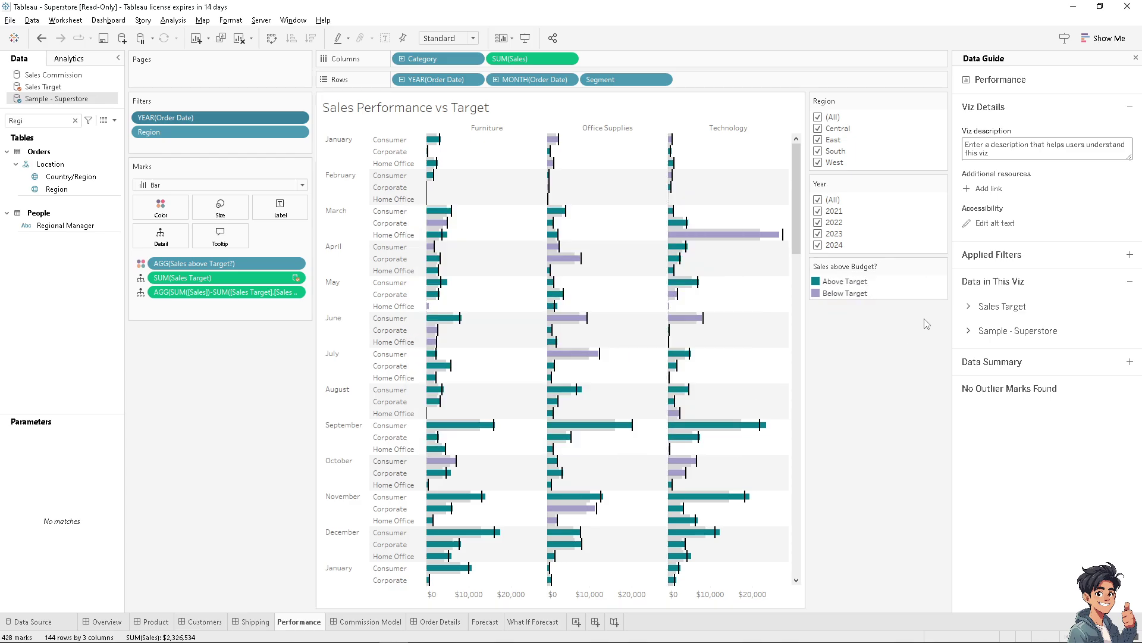
left_click(942, 266)
left_click(870, 279)
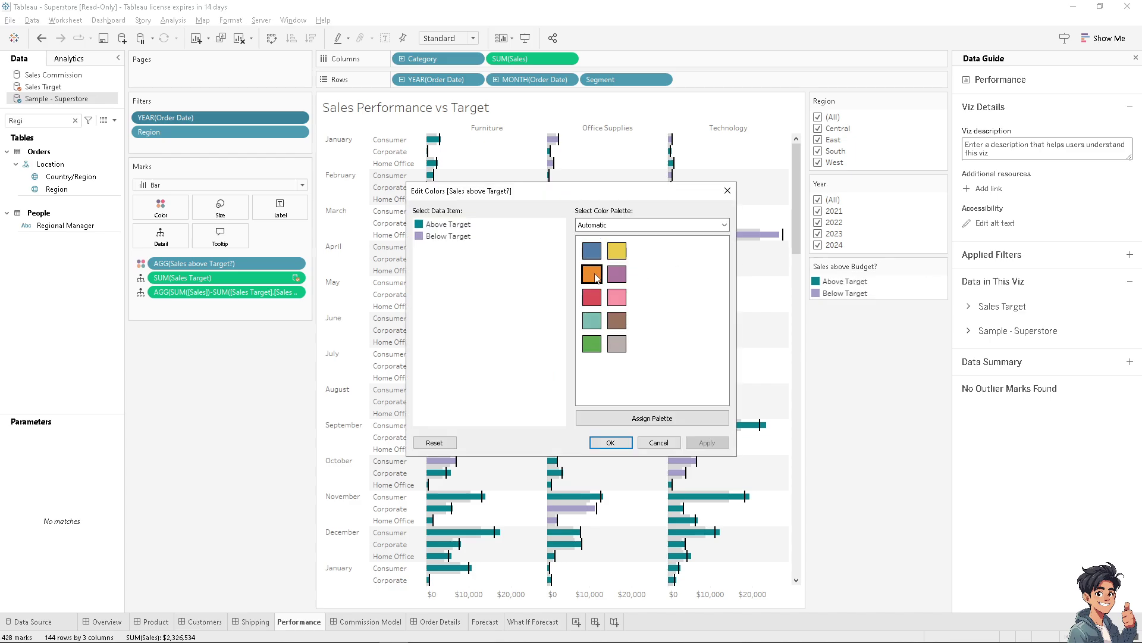
left_click(640, 225)
left_click(613, 241)
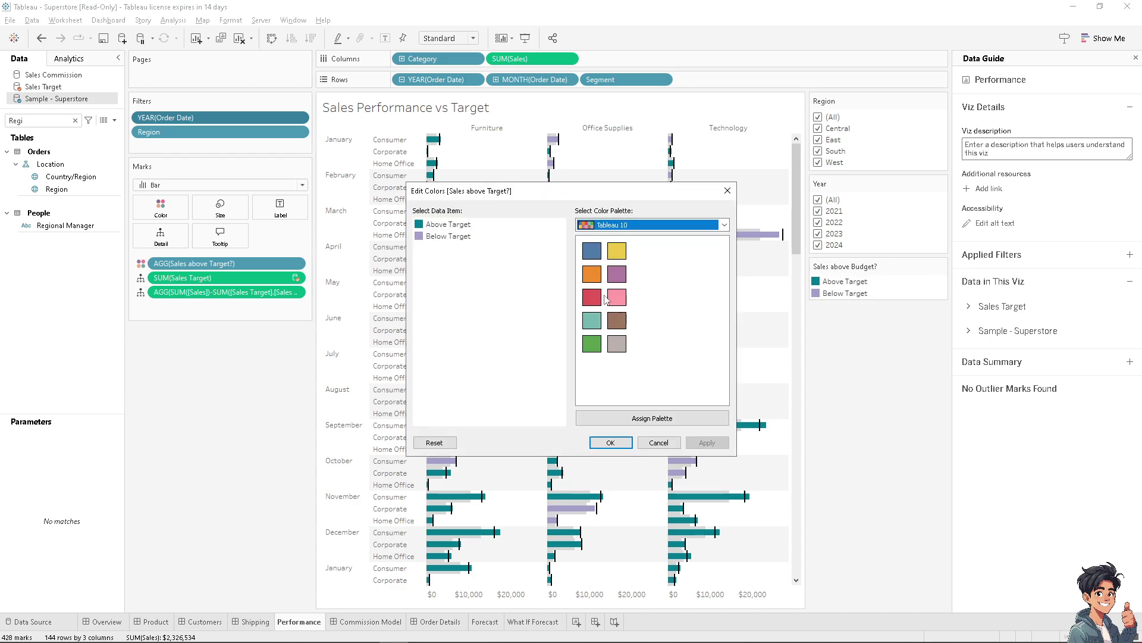
left_click(610, 442)
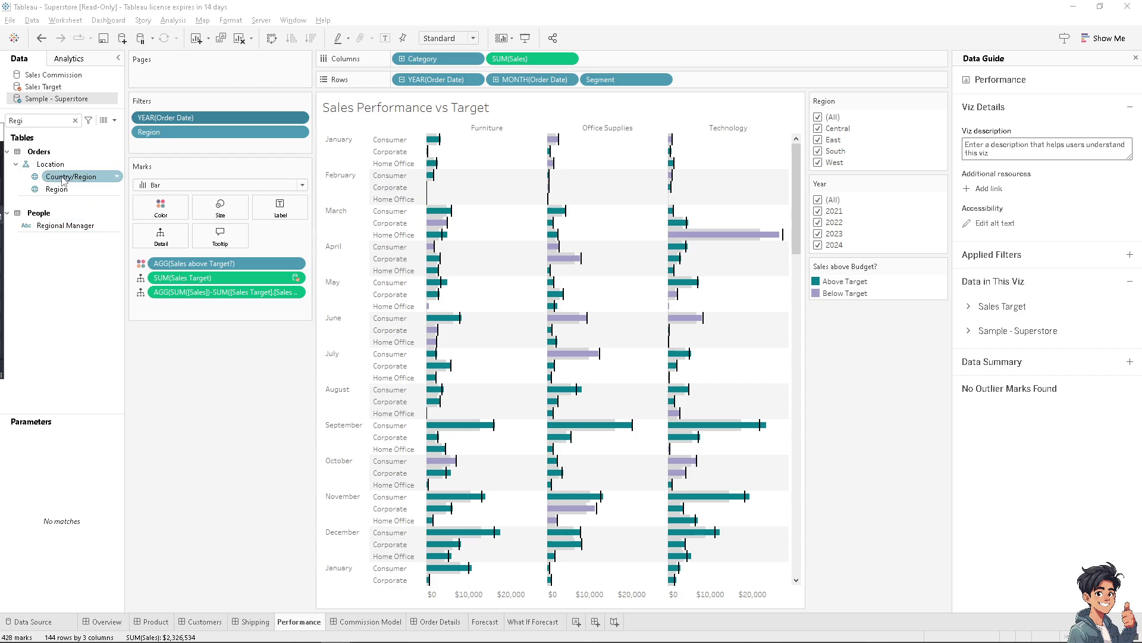
- Add Country/Region as a filter with neither Canada nor United States selected
left_click_drag(61, 180, 200, 146)
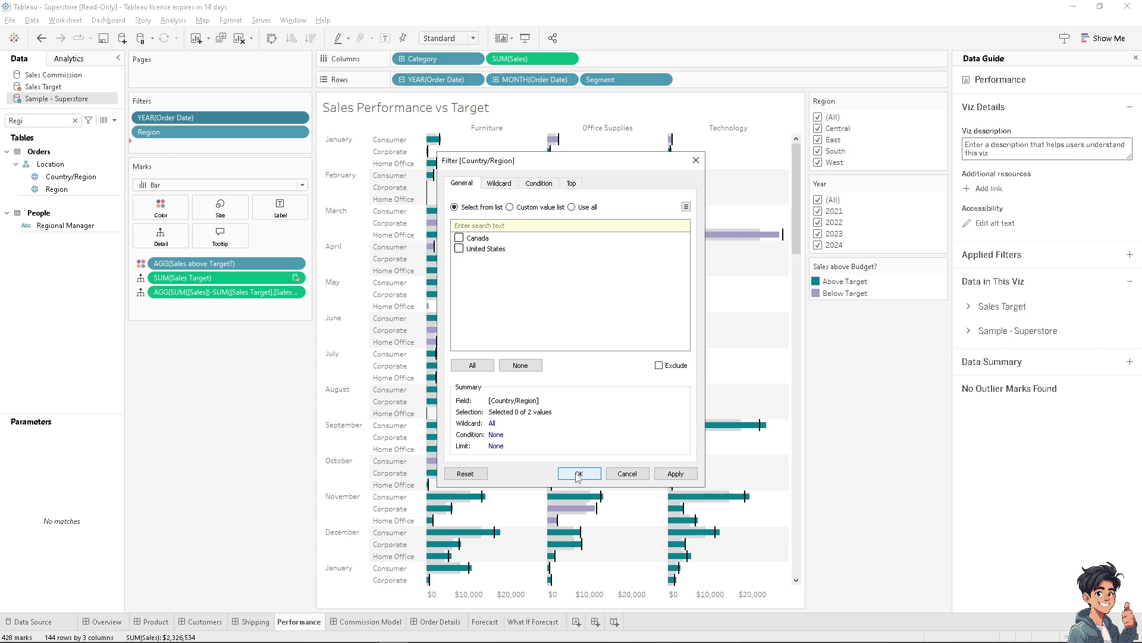
left_click(673, 475)
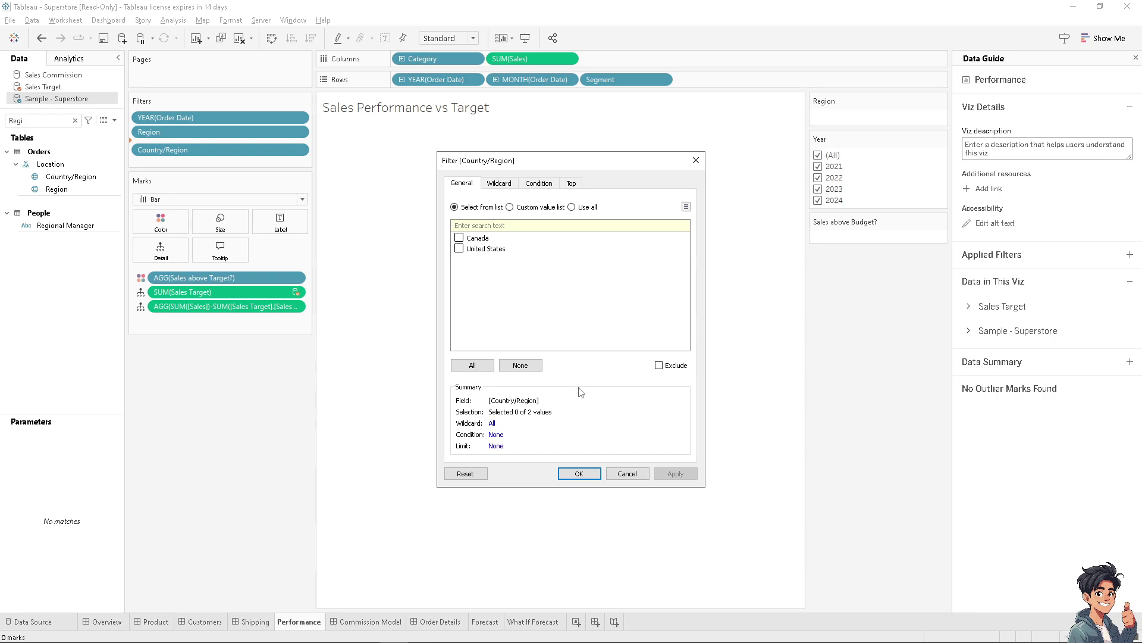
left_click(578, 474)
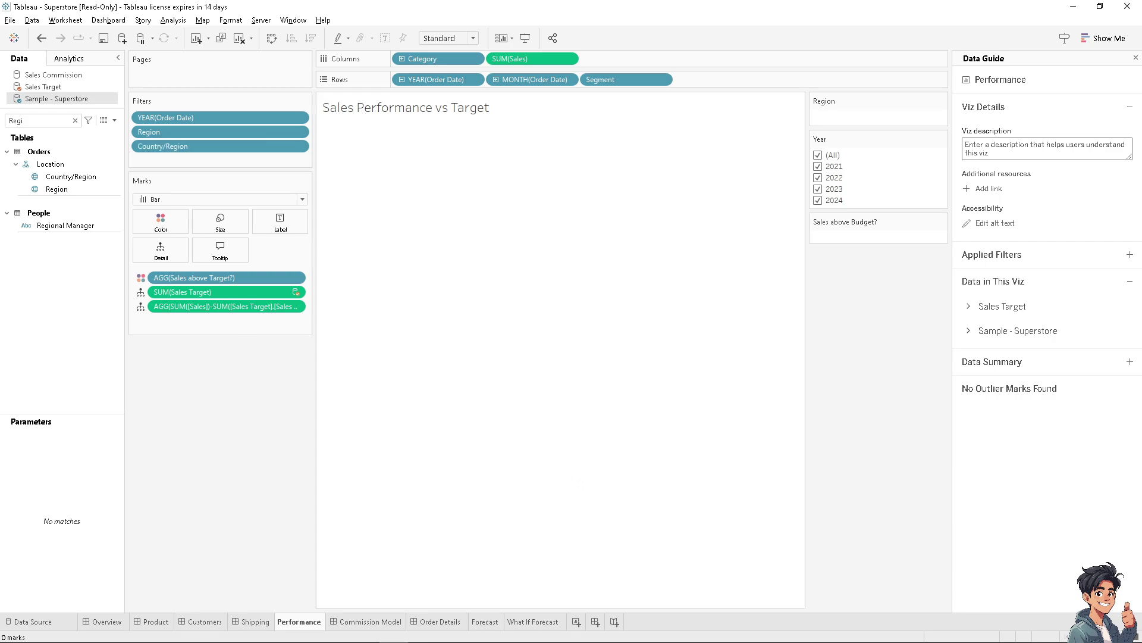